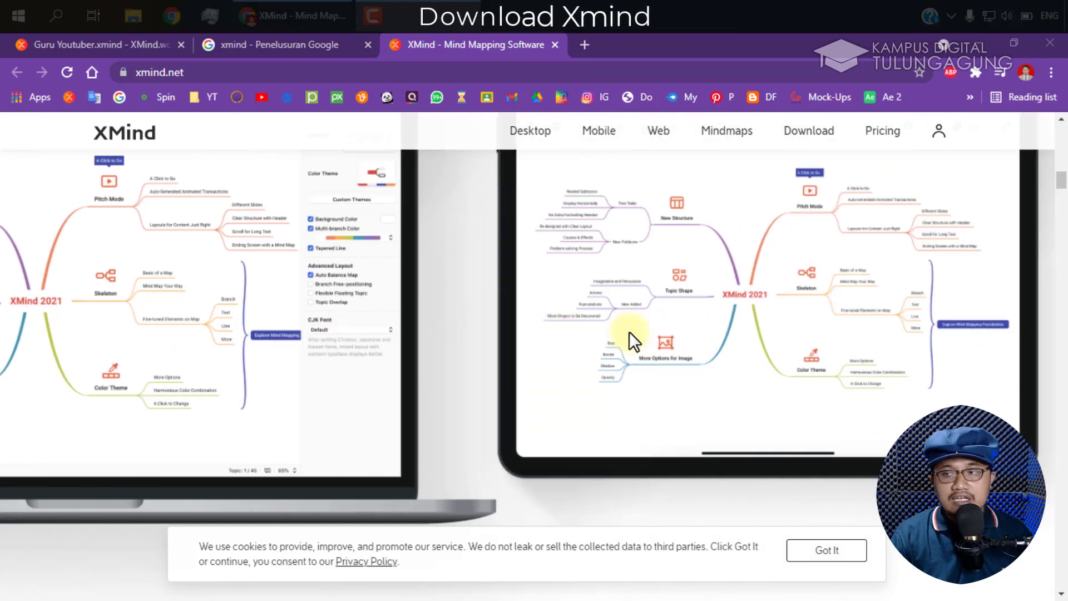
# Step: Look over the XMind home page's product description, download options and device previews
pyautogui.scroll(5, 630, 331)
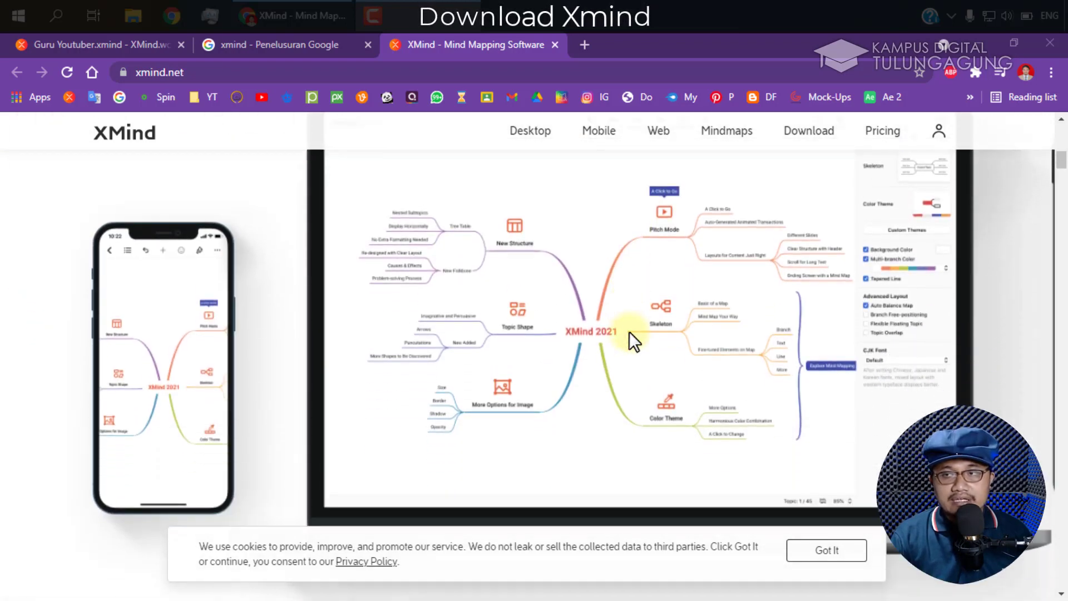
pyautogui.scroll(-2, 629, 331)
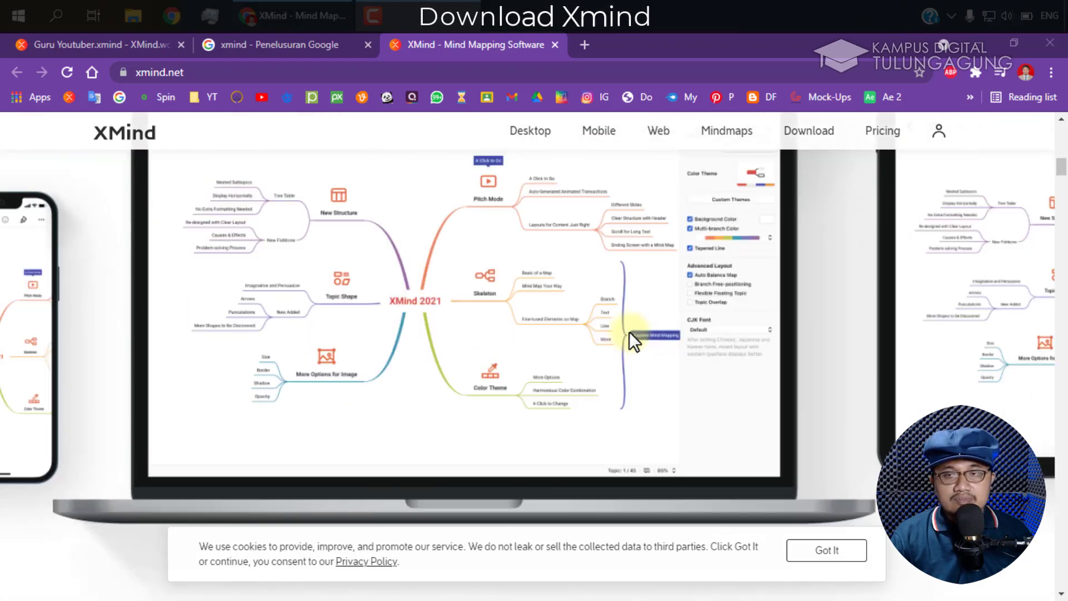
pyautogui.scroll(2, 629, 331)
pyautogui.scroll(-5, 629, 331)
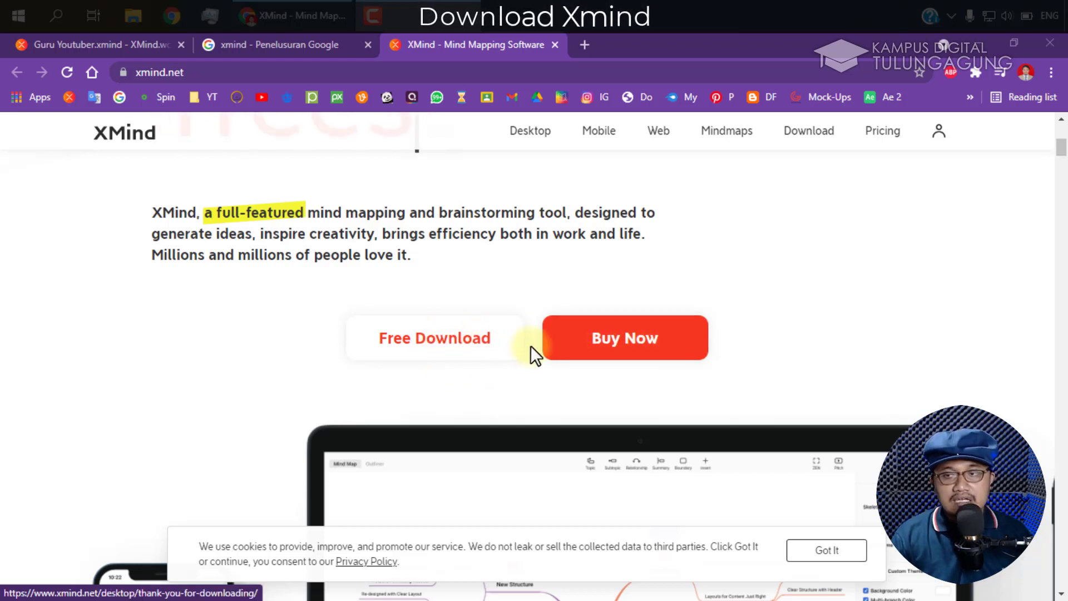
pyautogui.scroll(-5, 532, 345)
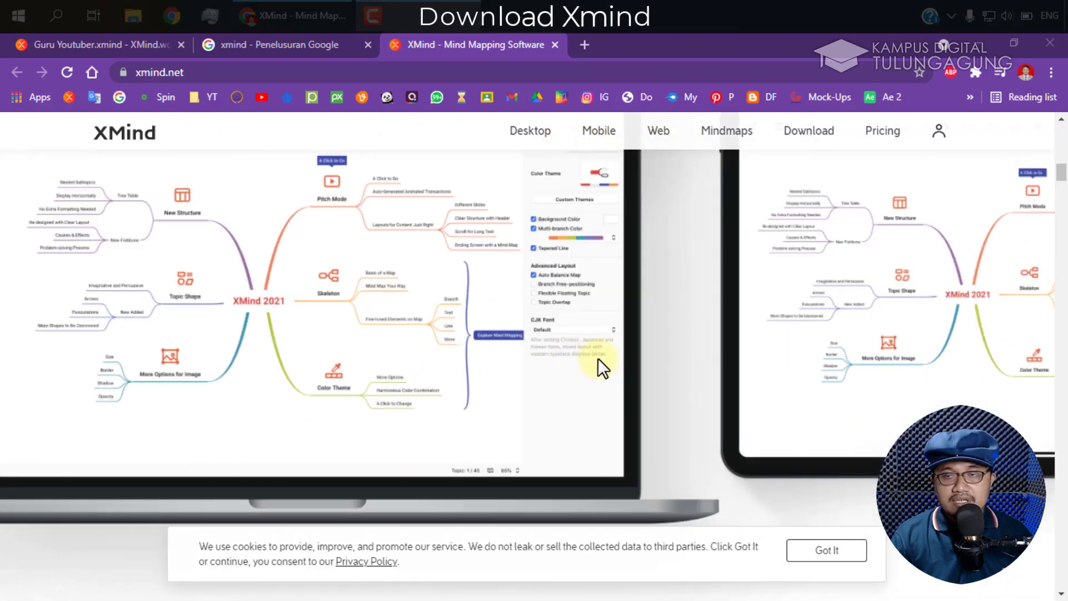
pyautogui.scroll(6, 598, 358)
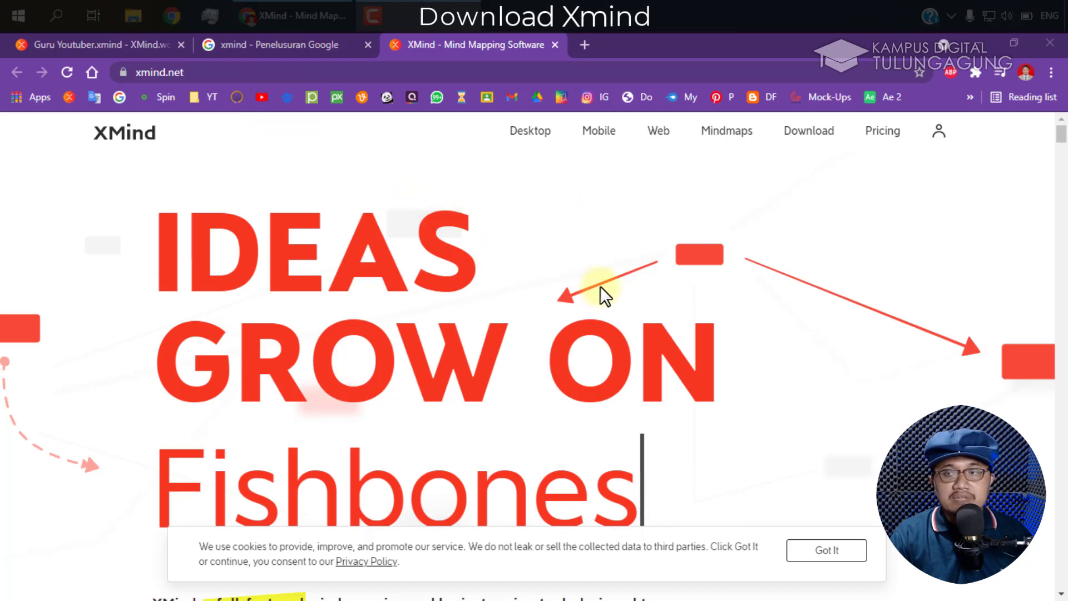
# Step: Download the free XMind installer XMind-for-Windows-64bit-11.0.2-202107130605.exe and save it in the Pictures folder
pyautogui.scroll(-10, 538, 281)
pyautogui.scroll(7, 537, 280)
pyautogui.scroll(-3, 384, 251)
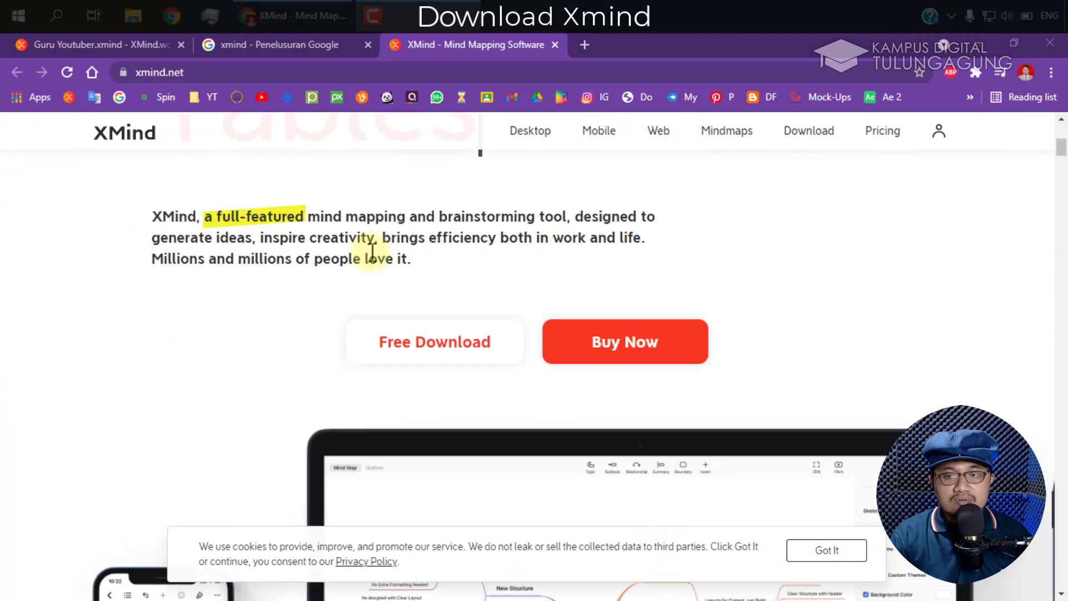
pyautogui.click(436, 347)
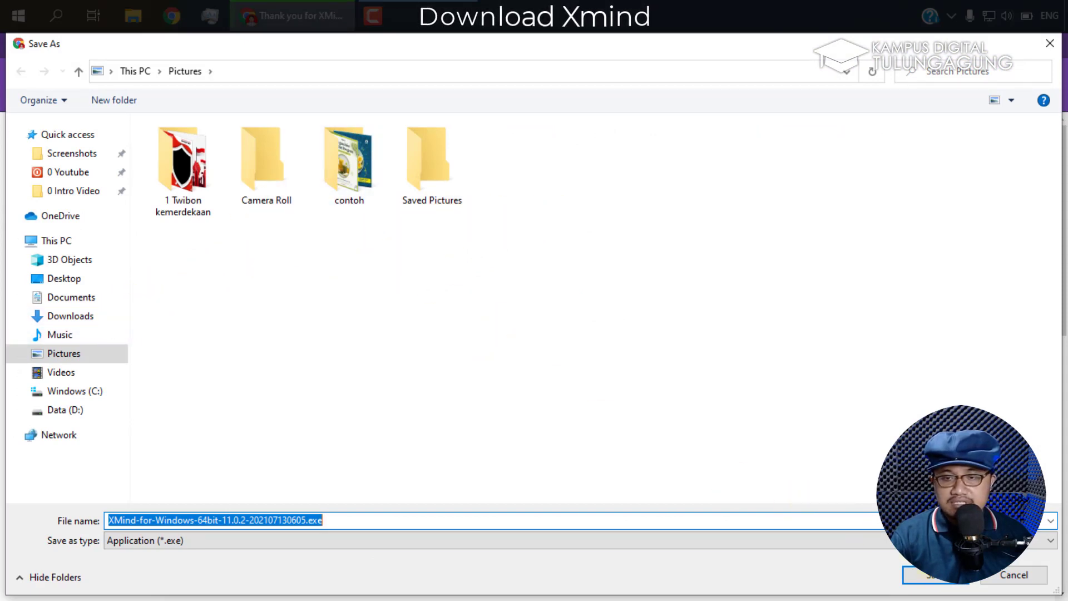
pyautogui.click(937, 579)
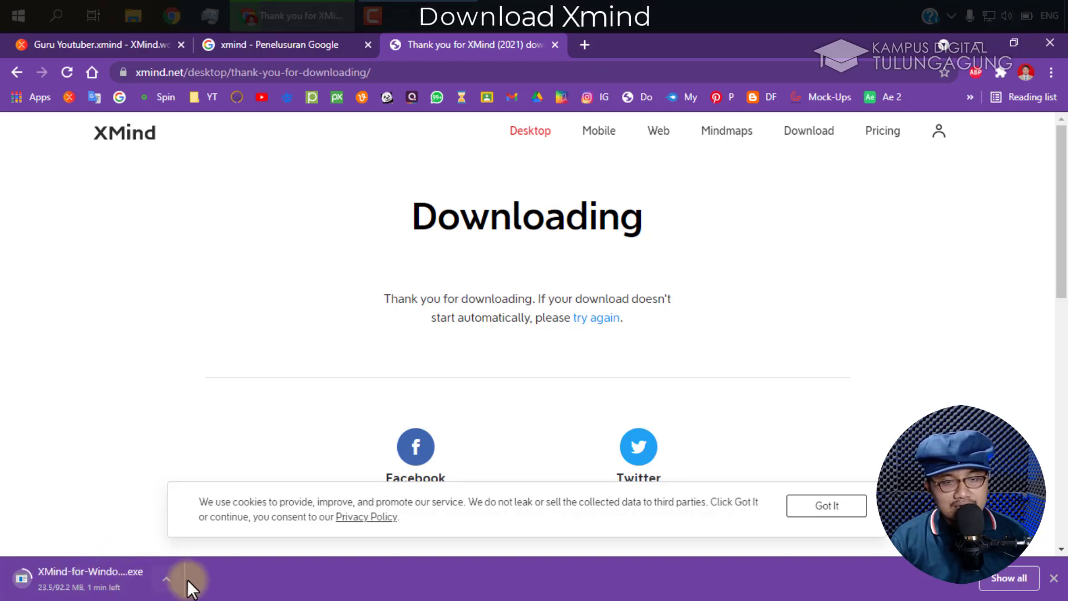
# Step: Look through the download page down to its footer links and revisit the XMind home page while the installer downloads
pyautogui.scroll(-5, 381, 461)
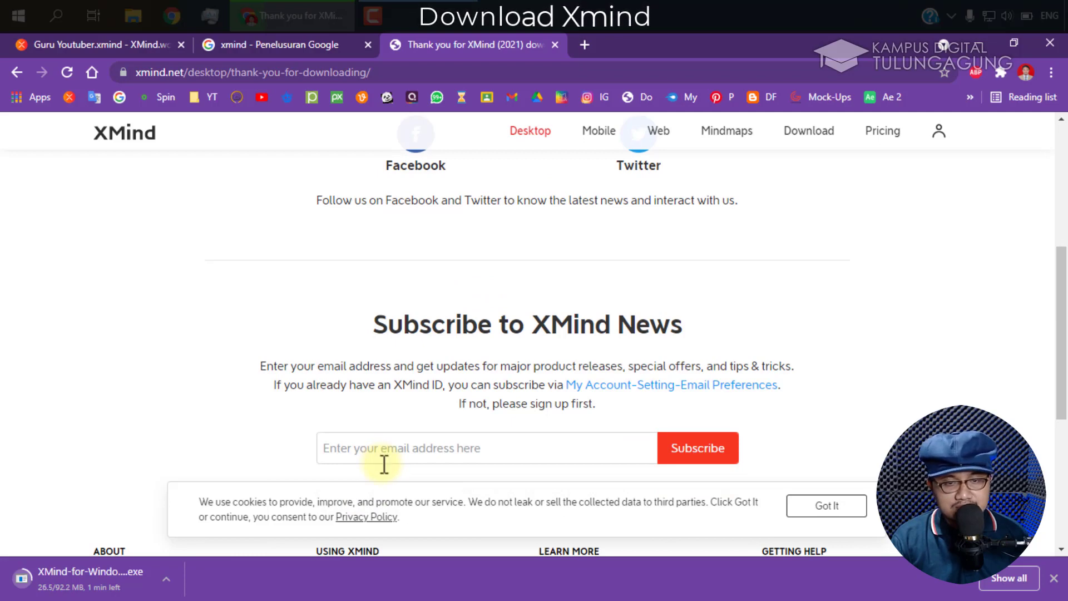
pyautogui.scroll(-5, 382, 465)
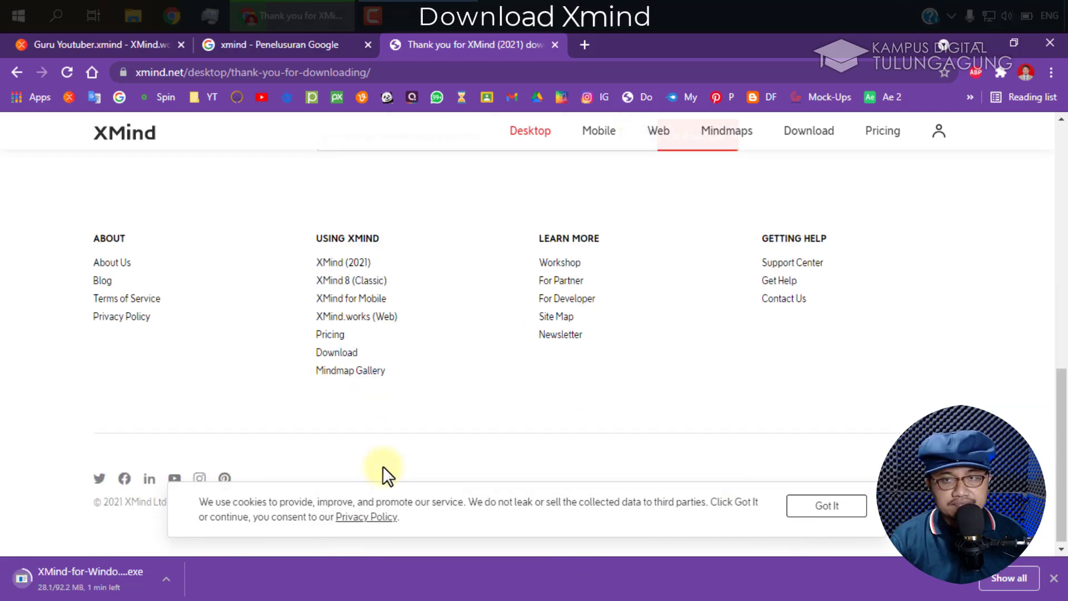
pyautogui.scroll(10, 383, 466)
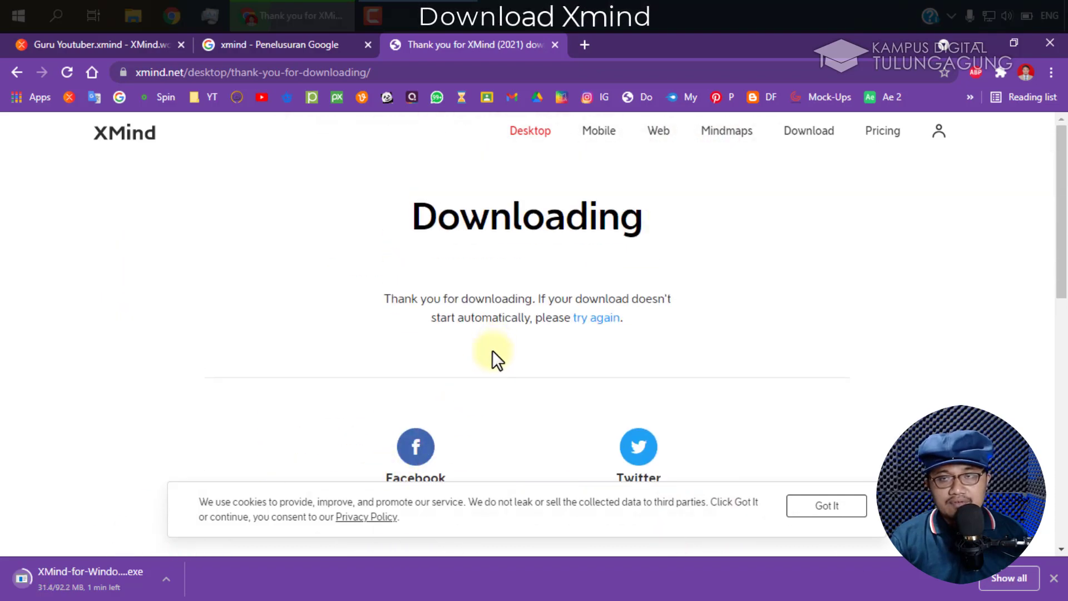
pyautogui.scroll(-10, 491, 455)
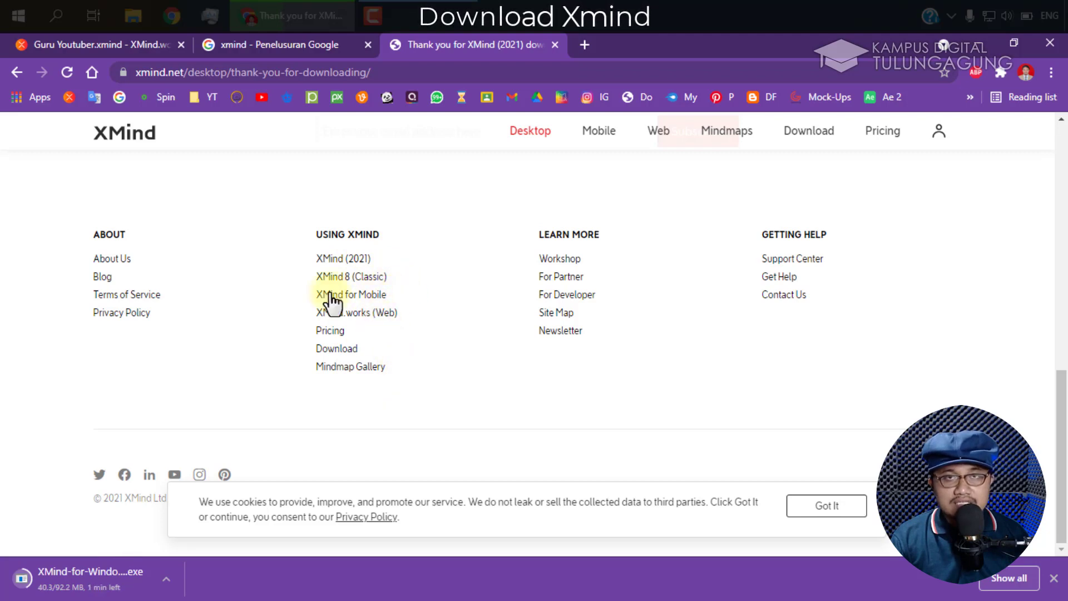
pyautogui.click(266, 54)
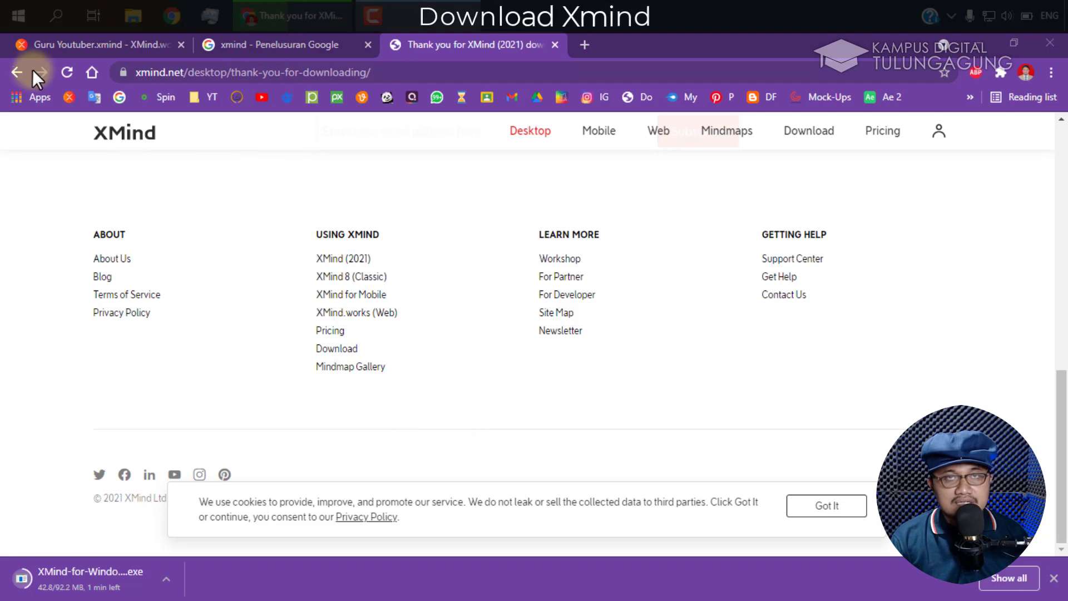
pyautogui.click(15, 70)
pyautogui.scroll(-5, 364, 288)
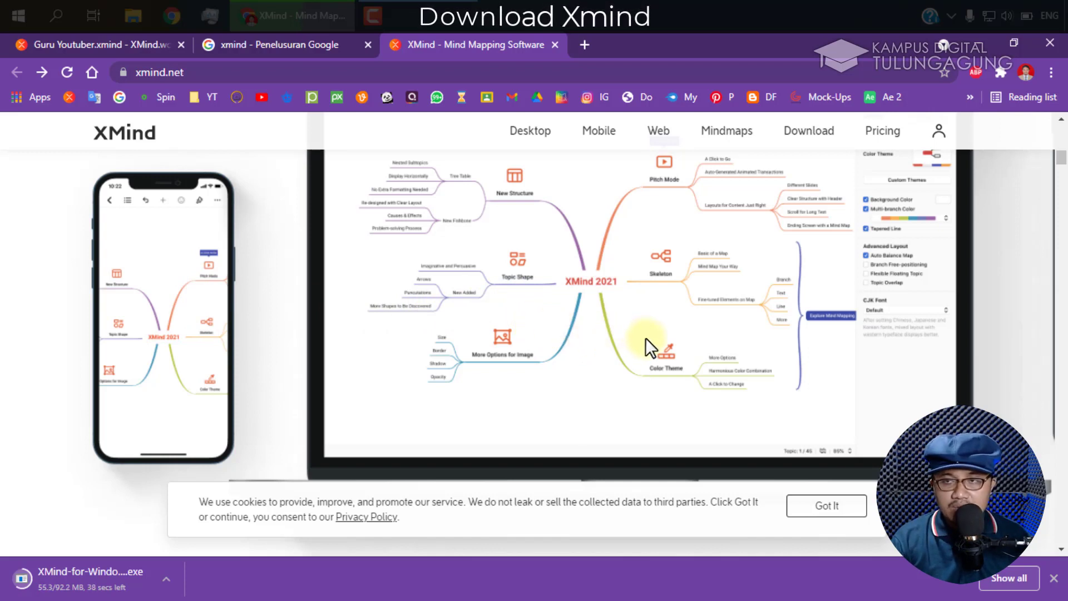
pyautogui.scroll(1, 645, 338)
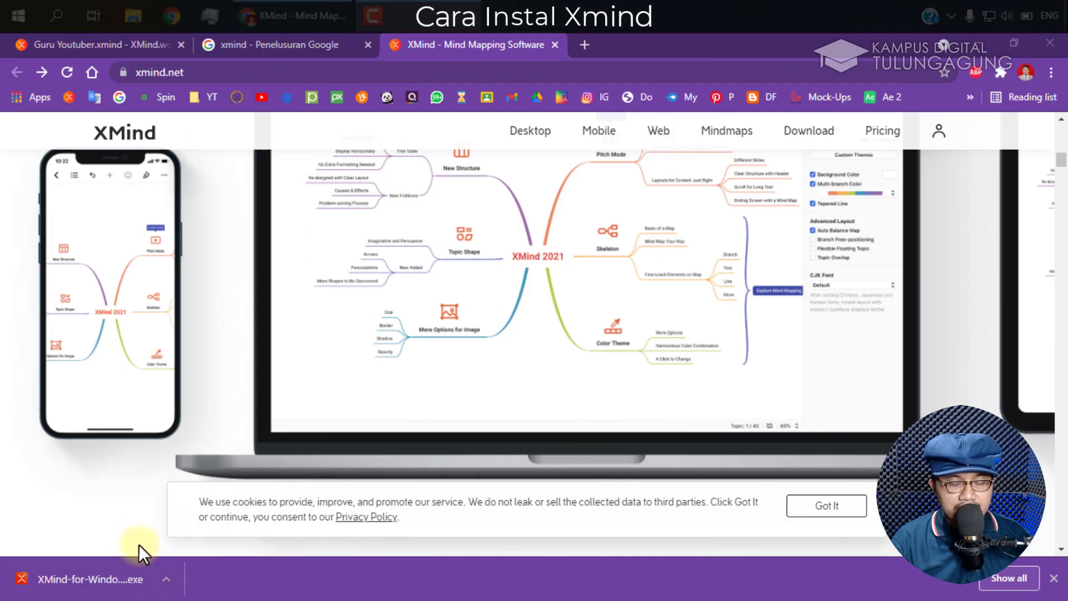
# Step: Show the downloaded XMind installer in its folder and run it
pyautogui.click(166, 580)
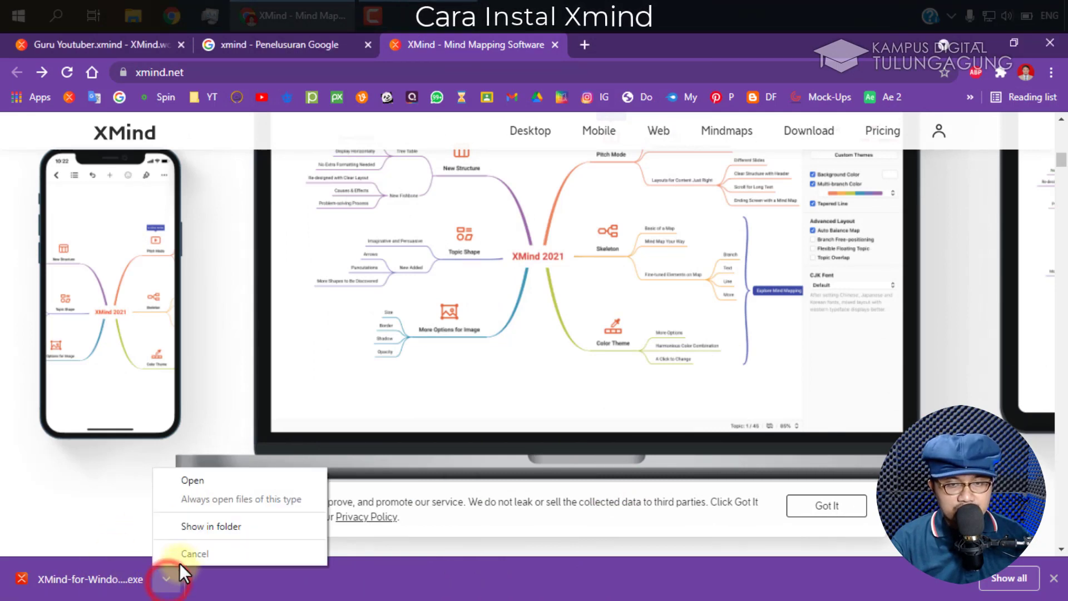
pyautogui.click(190, 527)
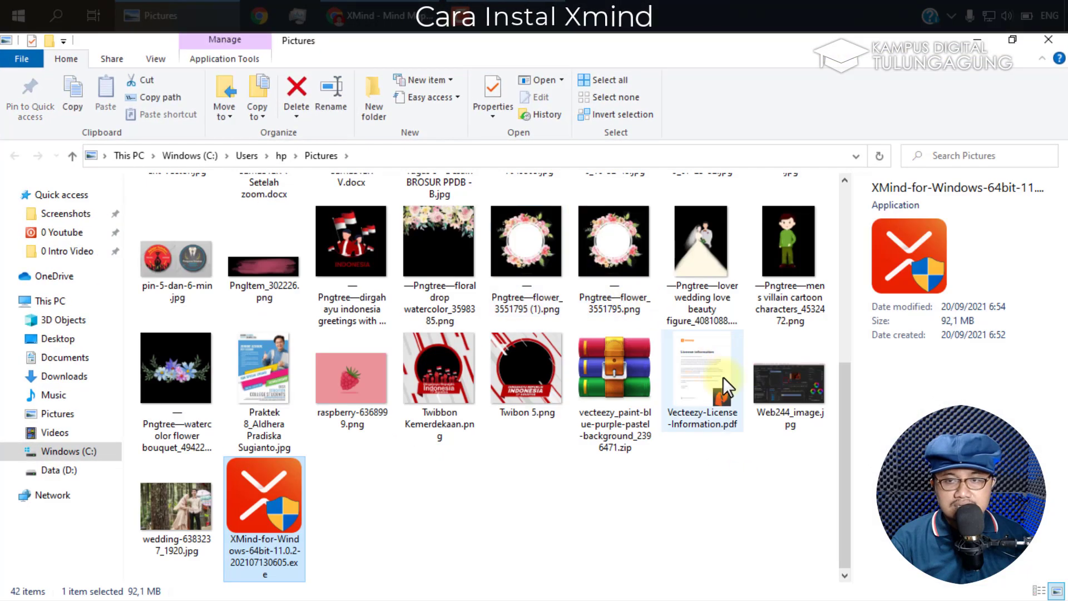
pyautogui.press('Return')
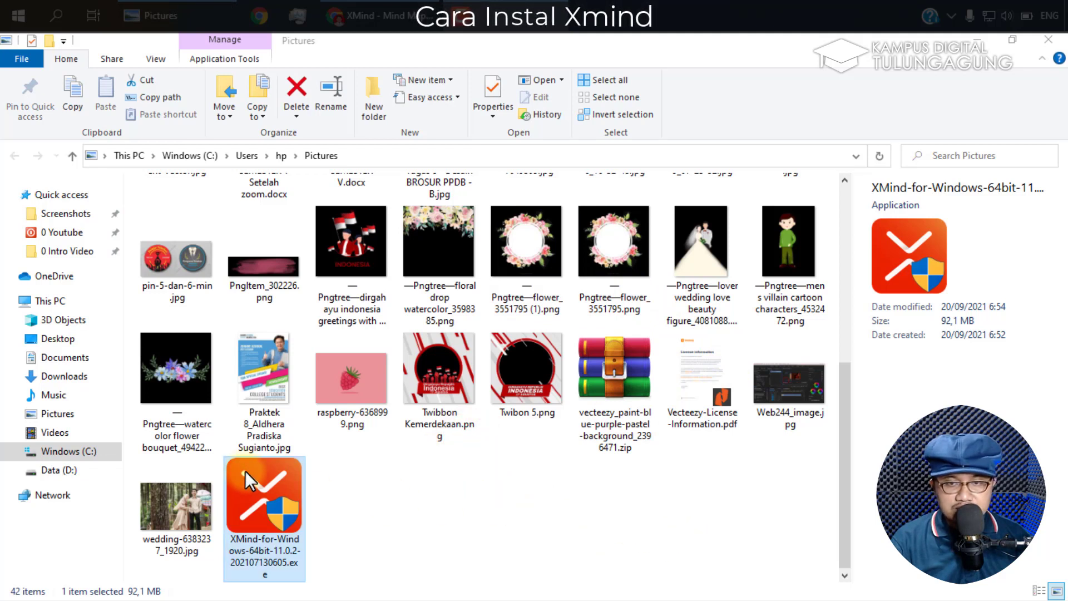
pyautogui.rightClick(271, 475)
pyautogui.click(338, 108)
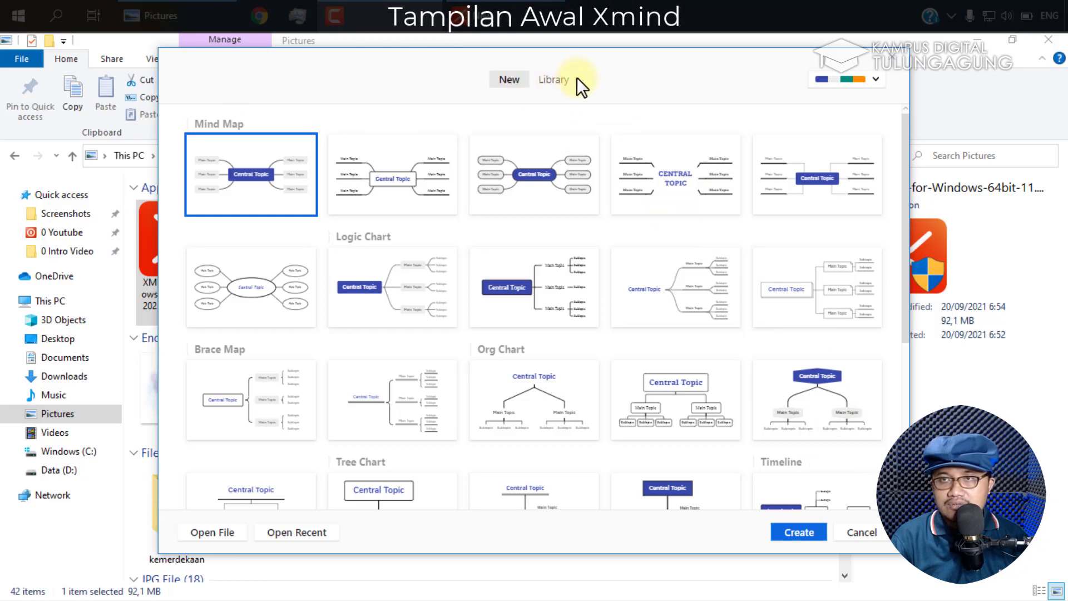
# Step: Browse the structure templates for a new map, trying out Logic Chart designs and the oval Mind Map design
pyautogui.click(851, 81)
pyautogui.click(850, 81)
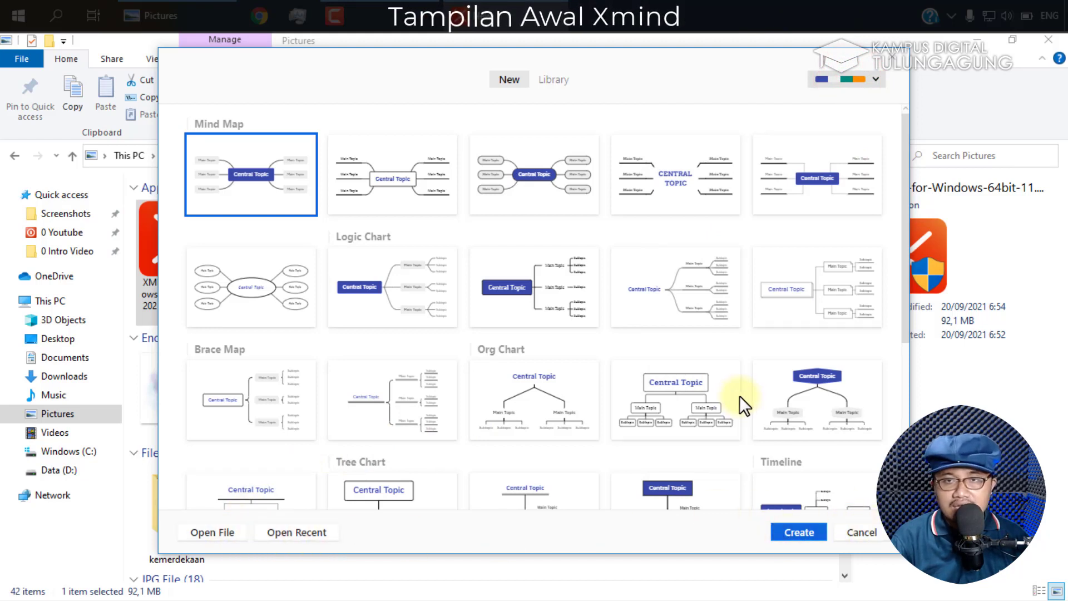
pyautogui.click(418, 268)
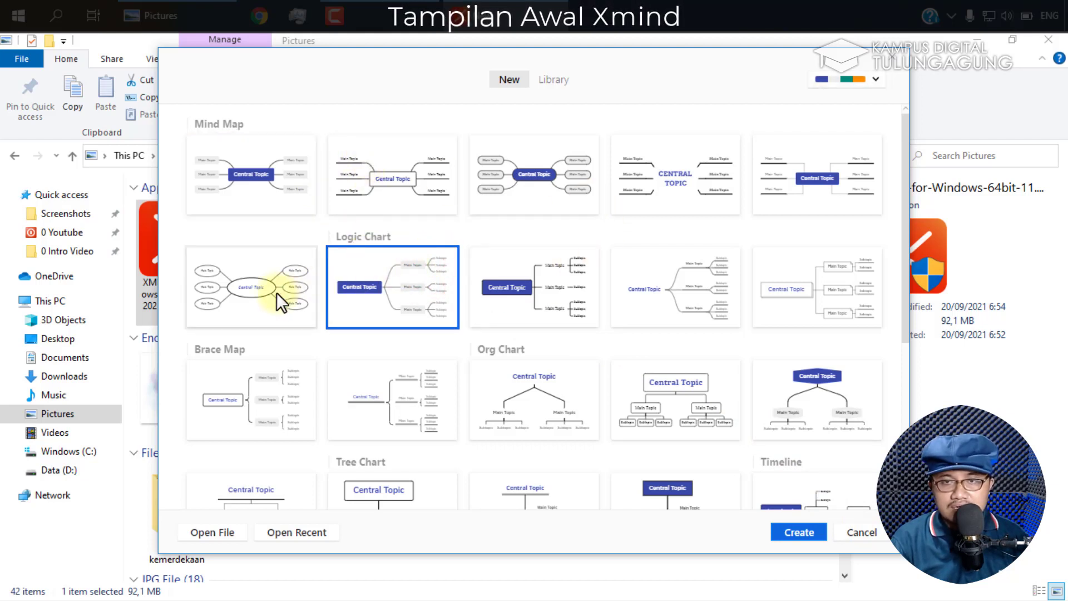
pyautogui.click(566, 290)
pyautogui.click(251, 289)
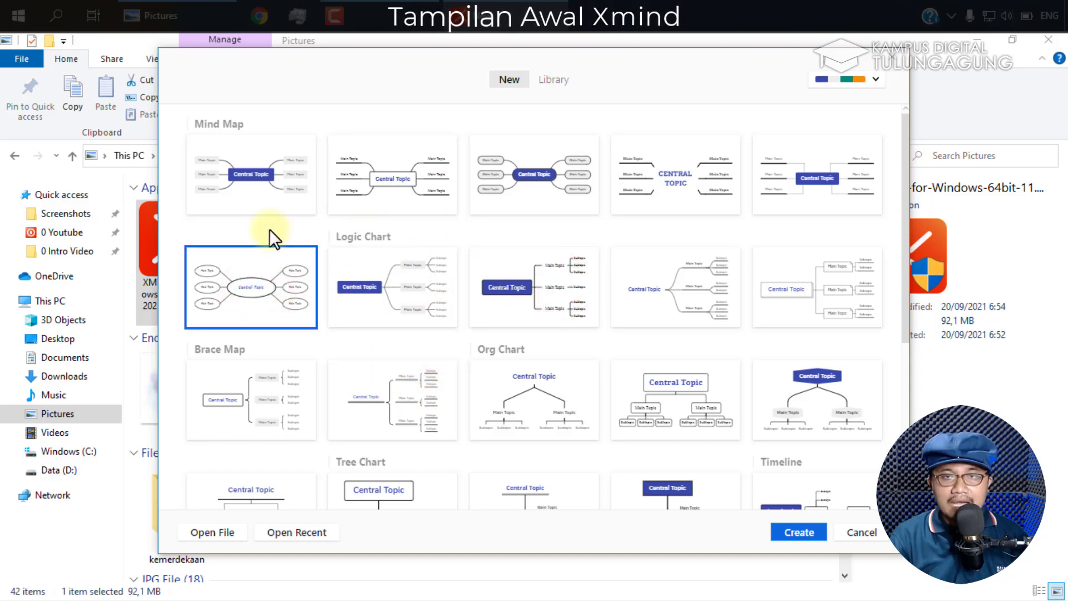
pyautogui.scroll(-4, 294, 305)
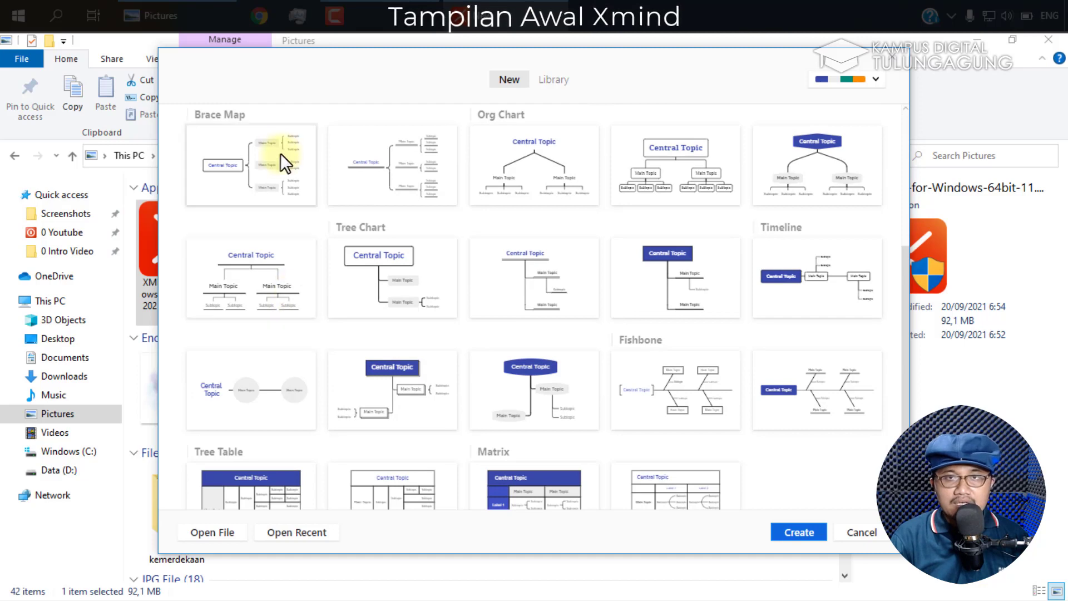
pyautogui.scroll(-1, 456, 401)
pyautogui.scroll(5, 456, 409)
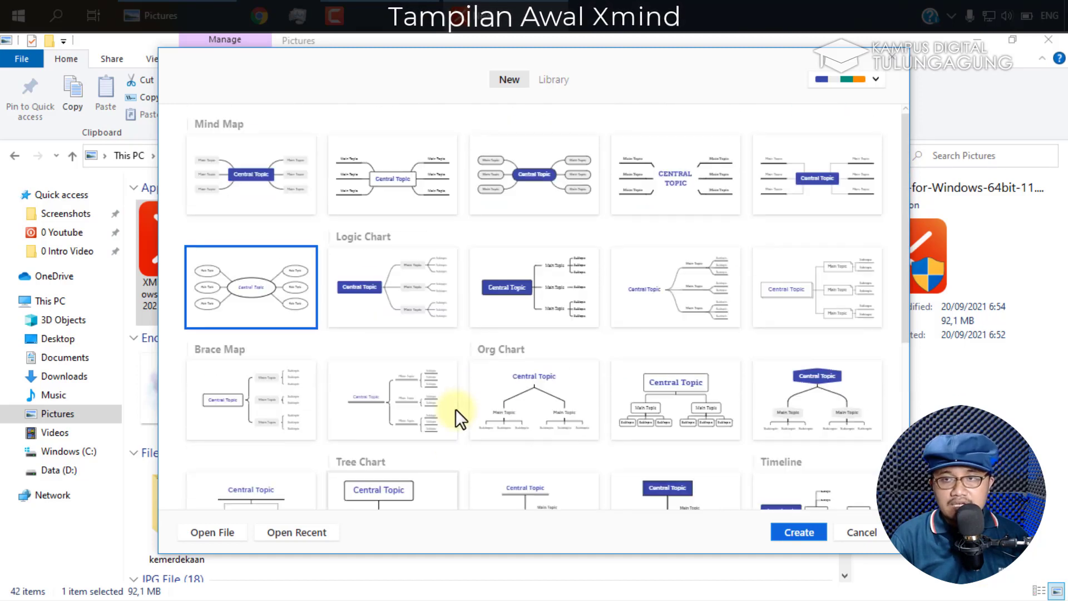
# Step: Create a new map from the first Logic Chart template with the purple Constancy color theme
pyautogui.click(845, 80)
pyautogui.click(835, 160)
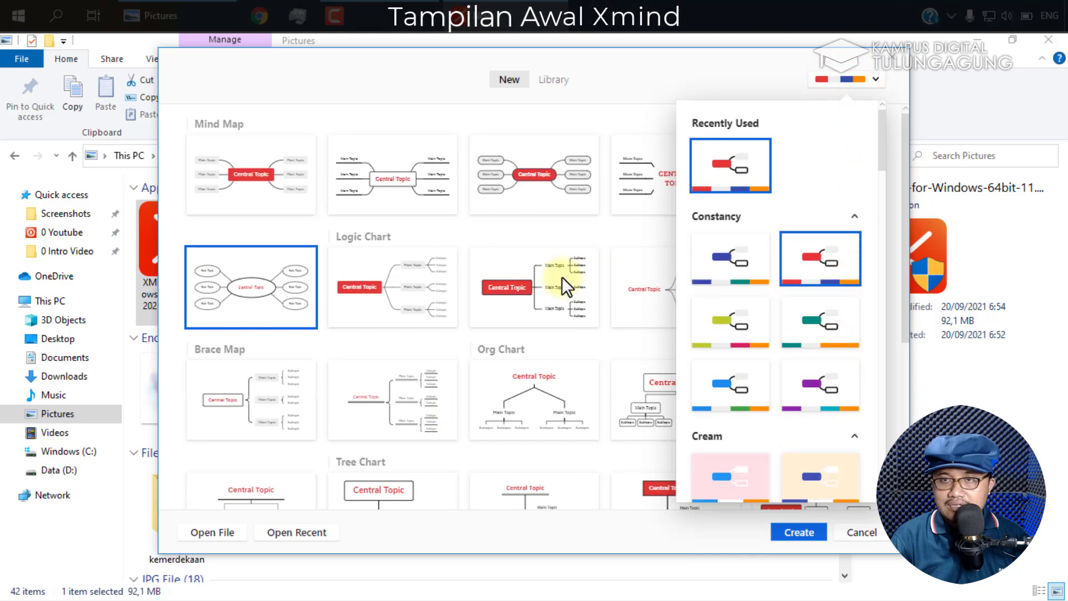
pyautogui.click(817, 399)
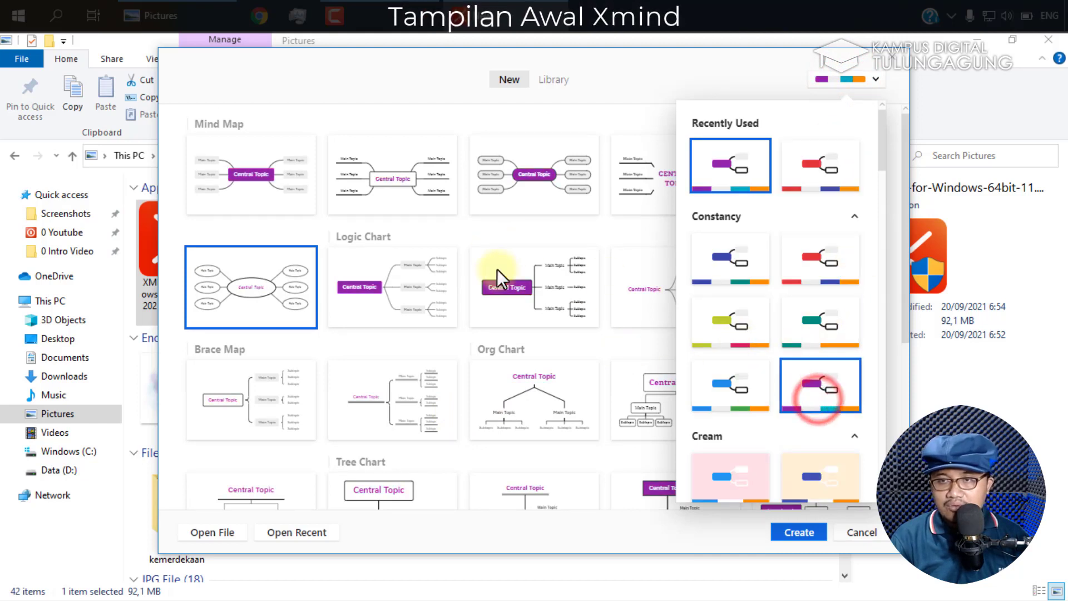
pyautogui.click(470, 283)
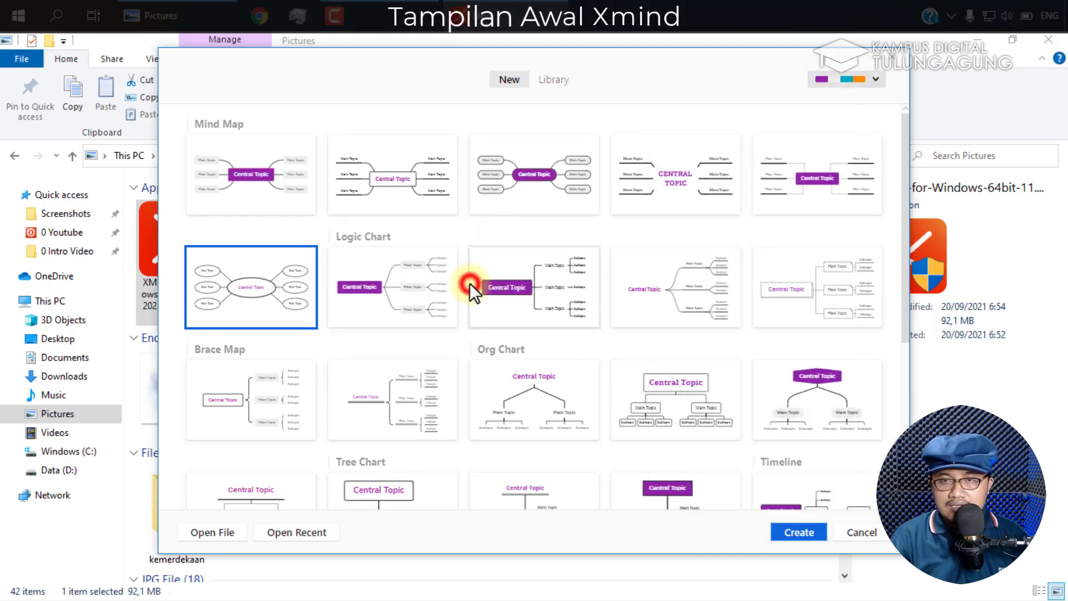
pyautogui.click(405, 291)
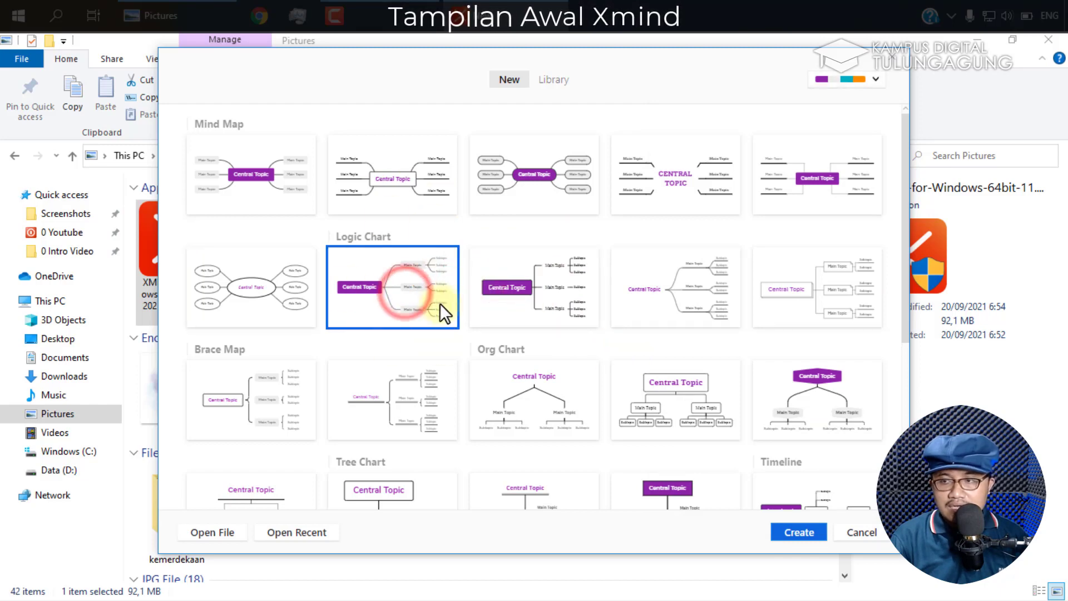
pyautogui.click(796, 532)
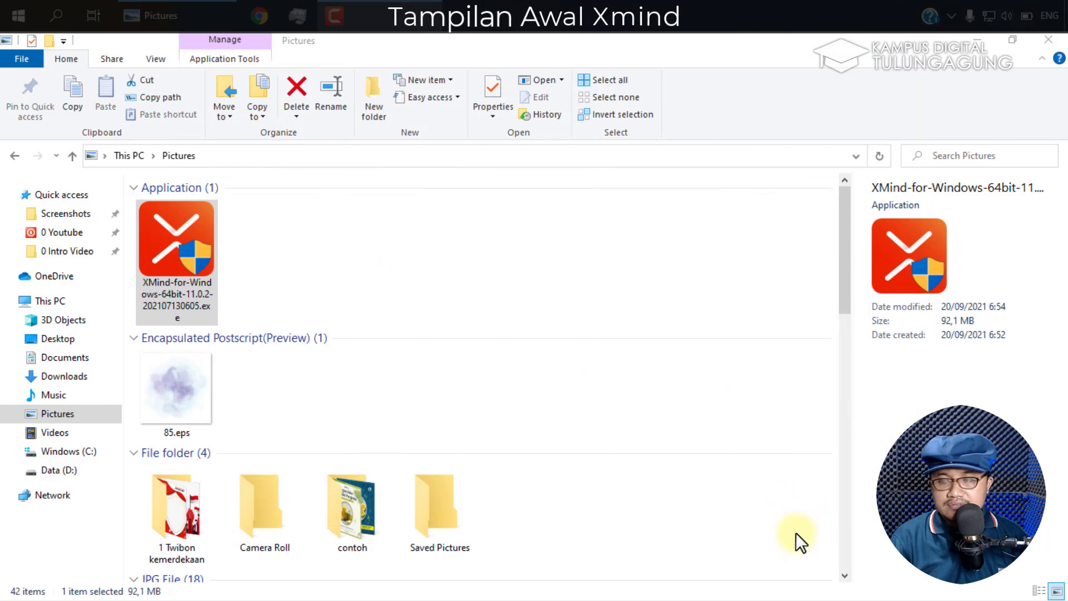